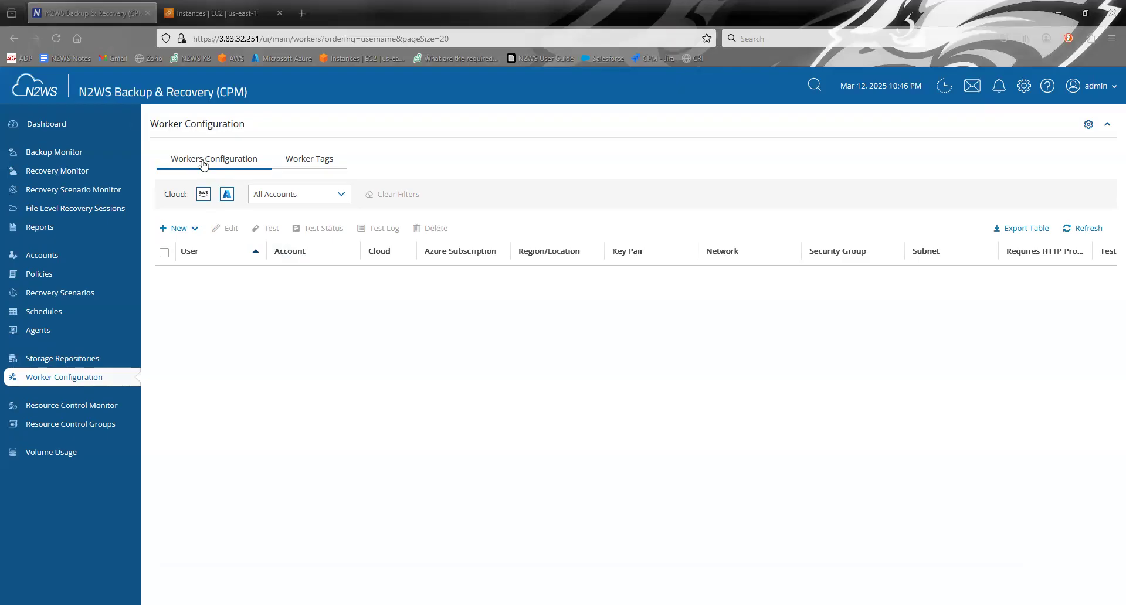
# Start a new AWS worker configuration for the admin user and the root_account (Backup) account
pyautogui.click(184, 234)
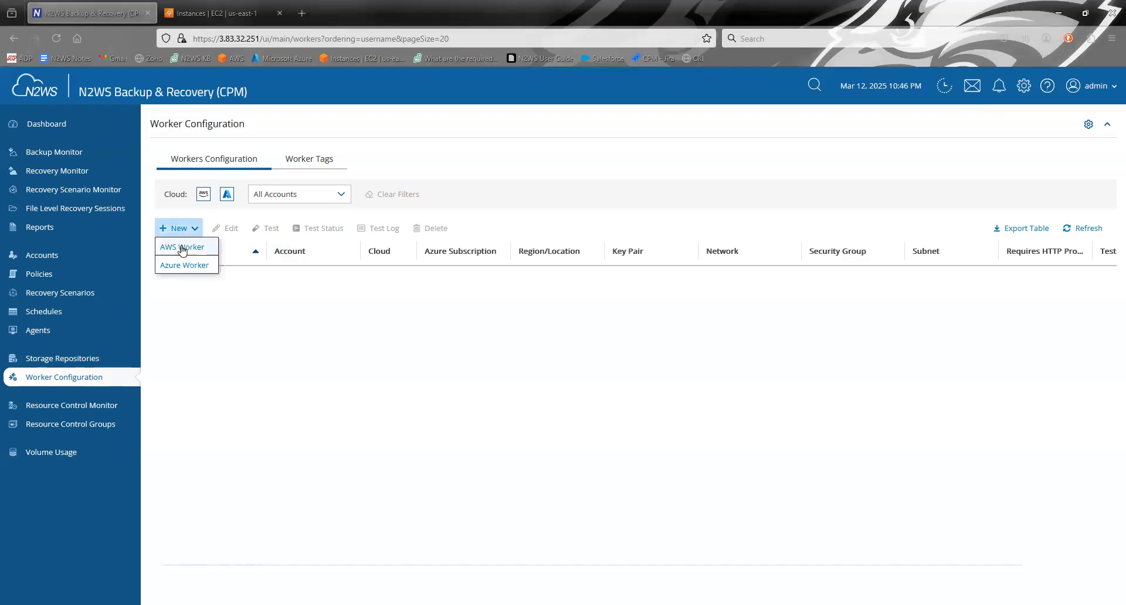
pyautogui.click(184, 248)
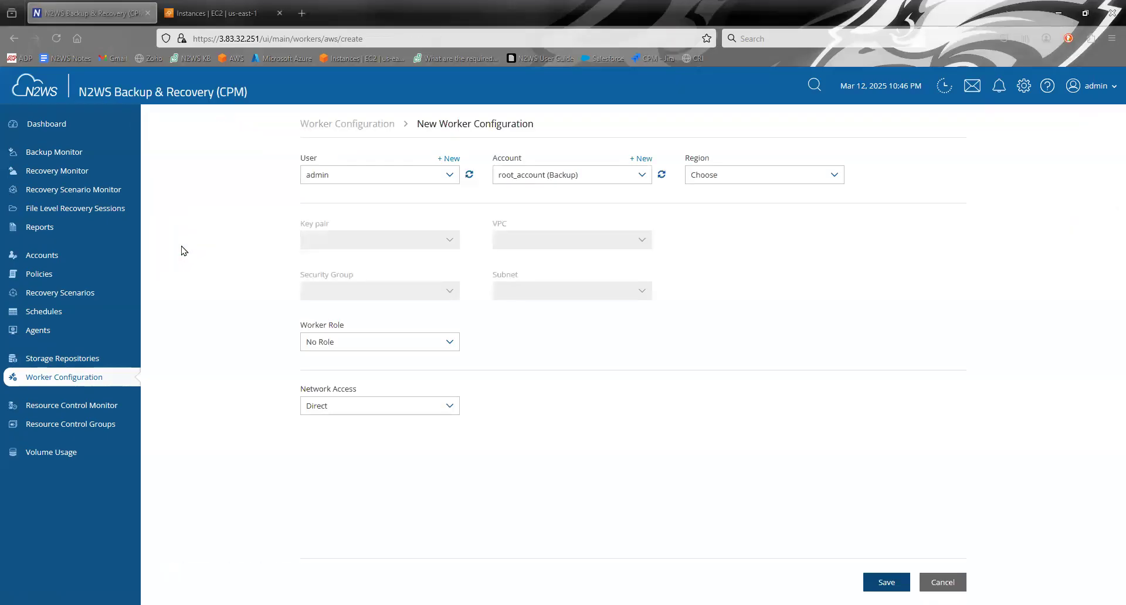
pyautogui.click(356, 177)
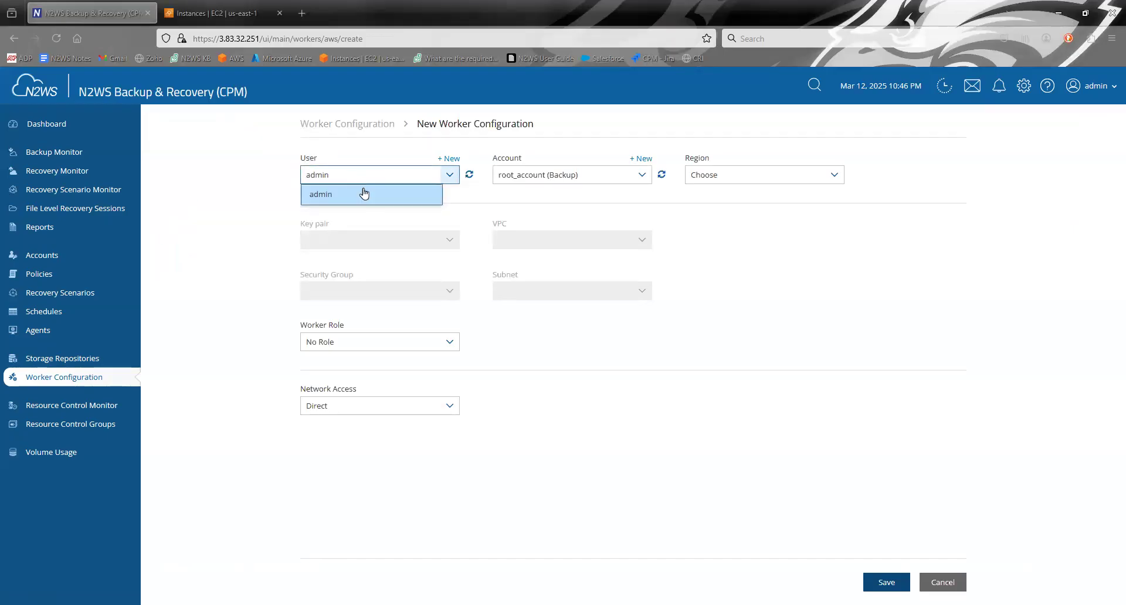
pyautogui.click(331, 176)
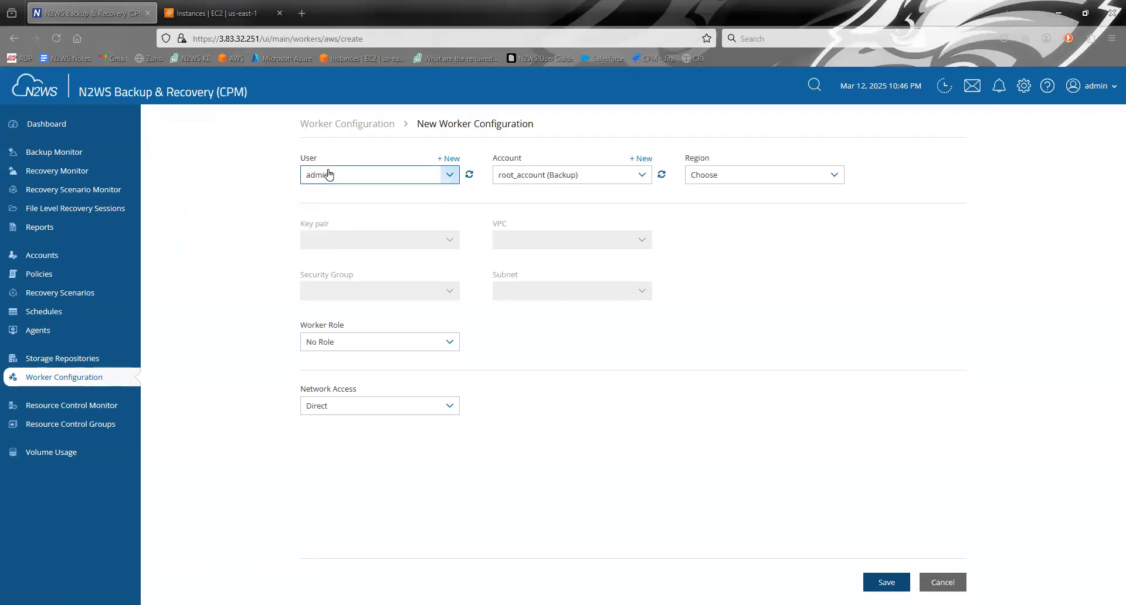
pyautogui.click(557, 177)
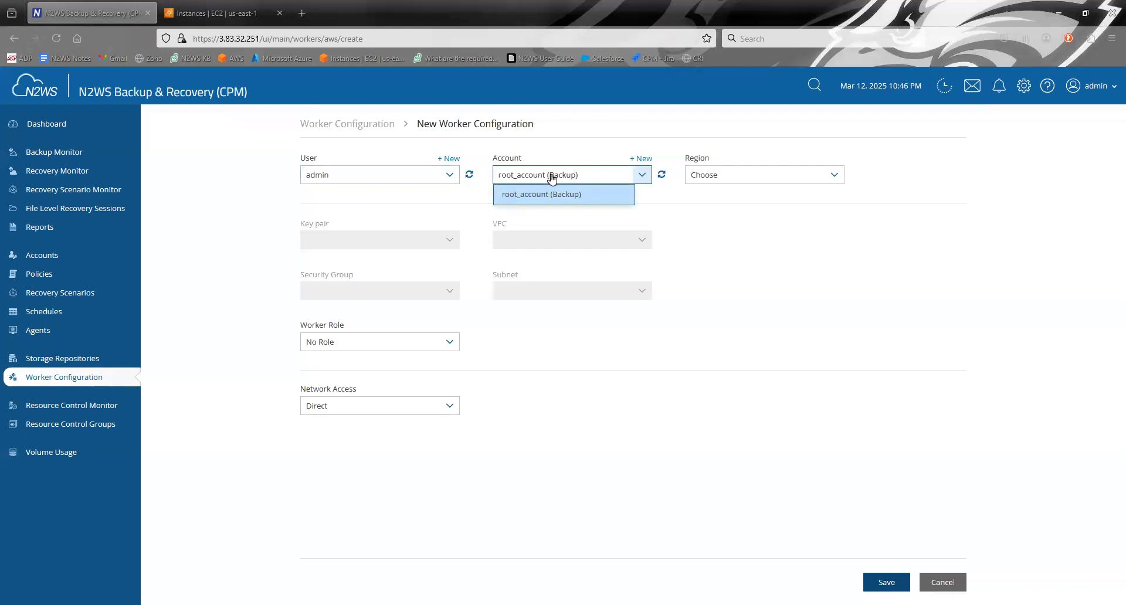
pyautogui.click(552, 177)
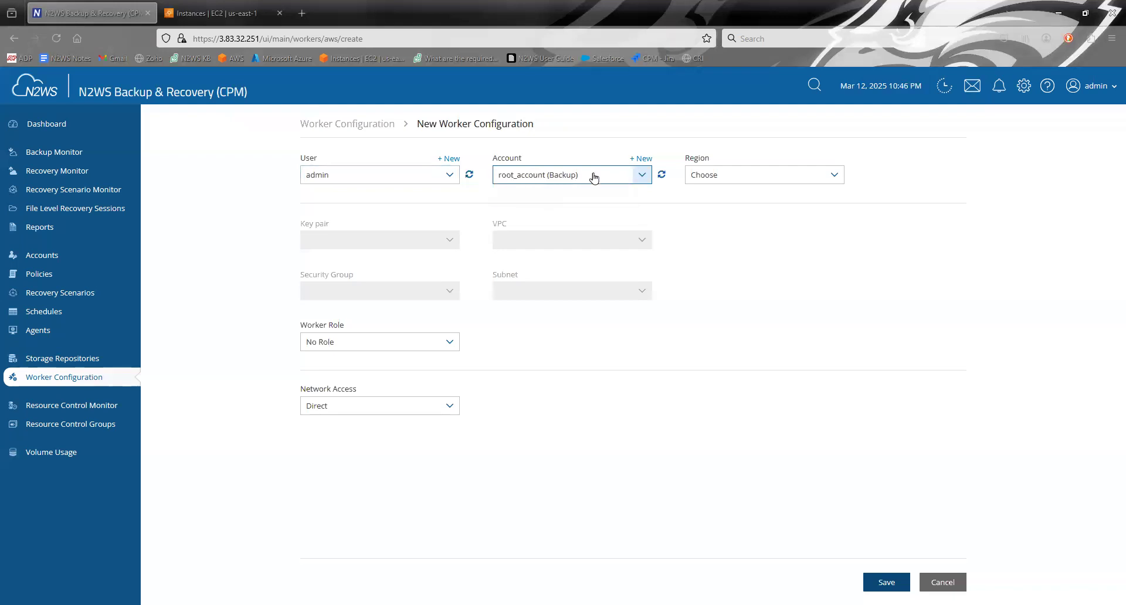
# Set the worker's region to US East (N. Virginia)
pyautogui.click(741, 184)
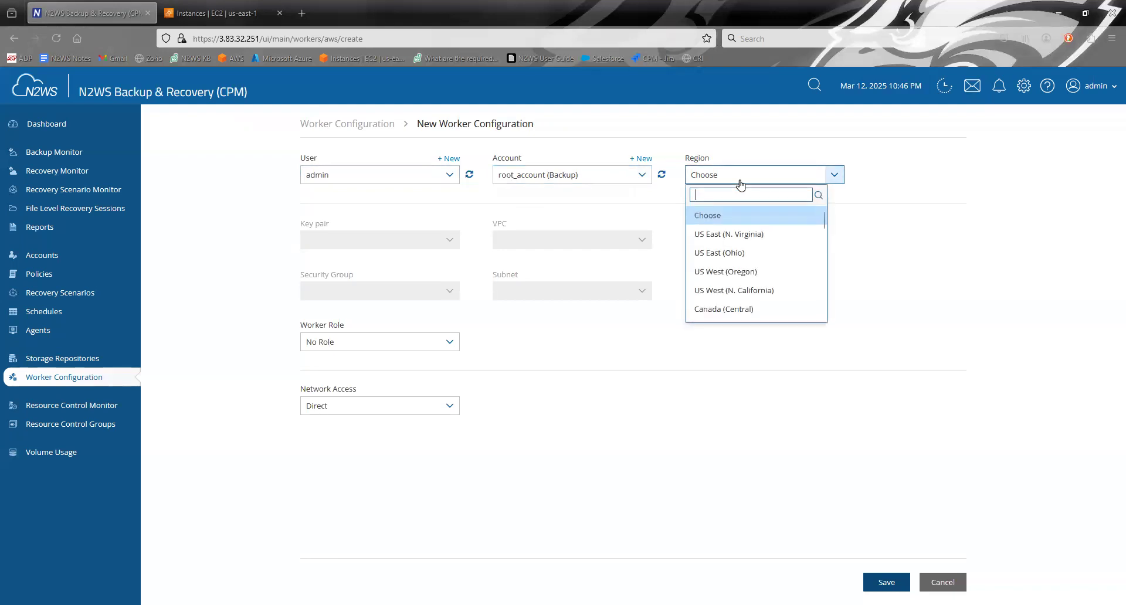
pyautogui.click(750, 235)
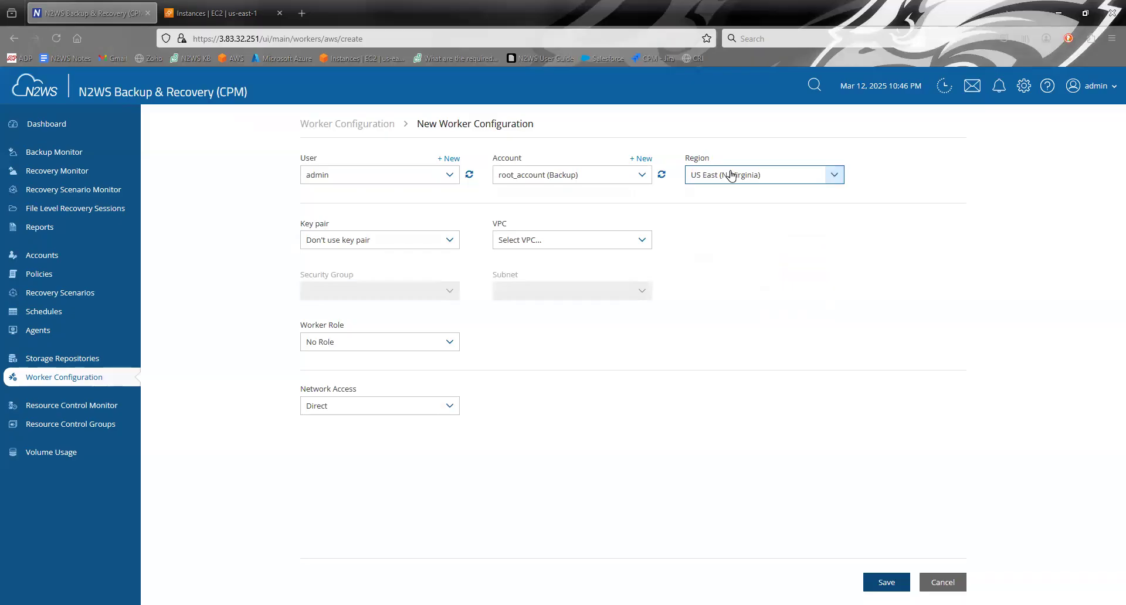
pyautogui.click(737, 175)
pyautogui.click(737, 175)
pyautogui.click(736, 175)
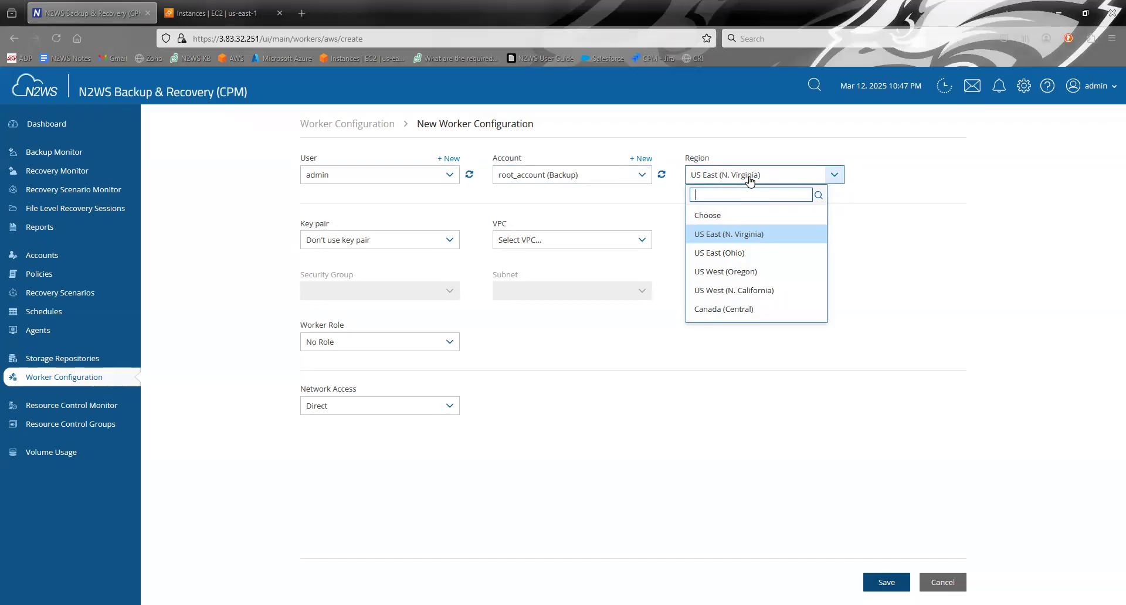
pyautogui.click(734, 236)
pyautogui.click(776, 170)
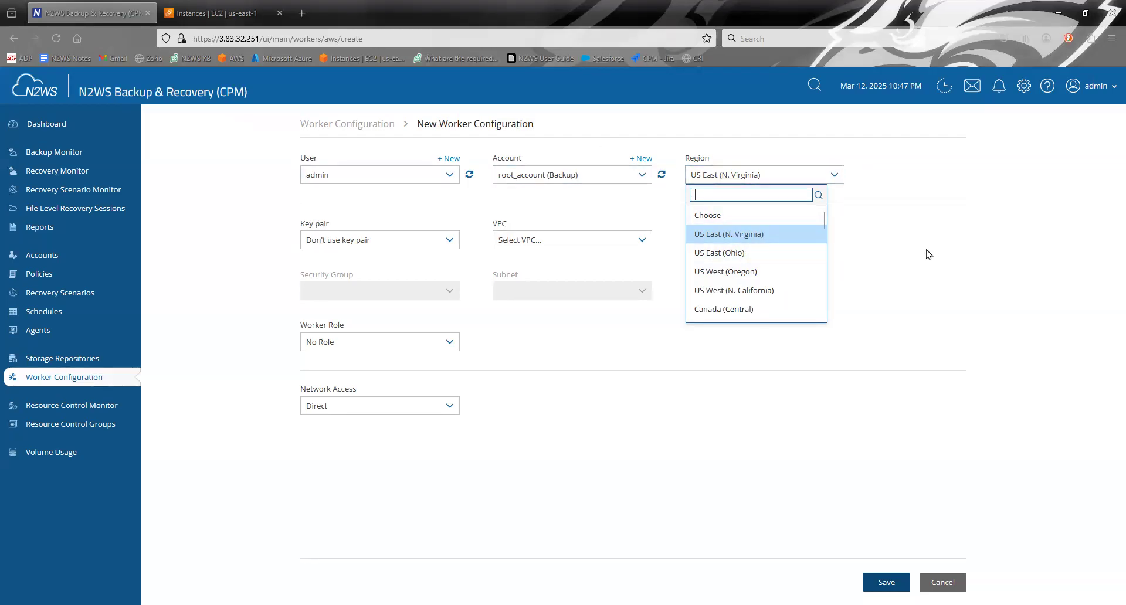
pyautogui.click(737, 235)
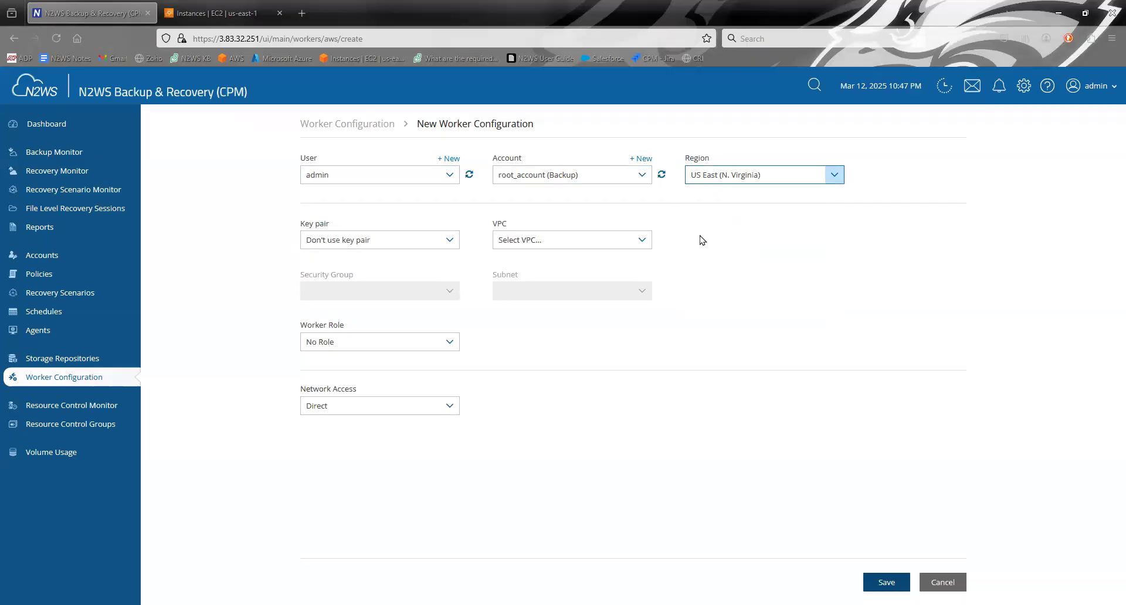
# Keep the worker's key pair option at Don't use key pair and select the VPC vpc-9239b0ef (default)
pyautogui.click(368, 245)
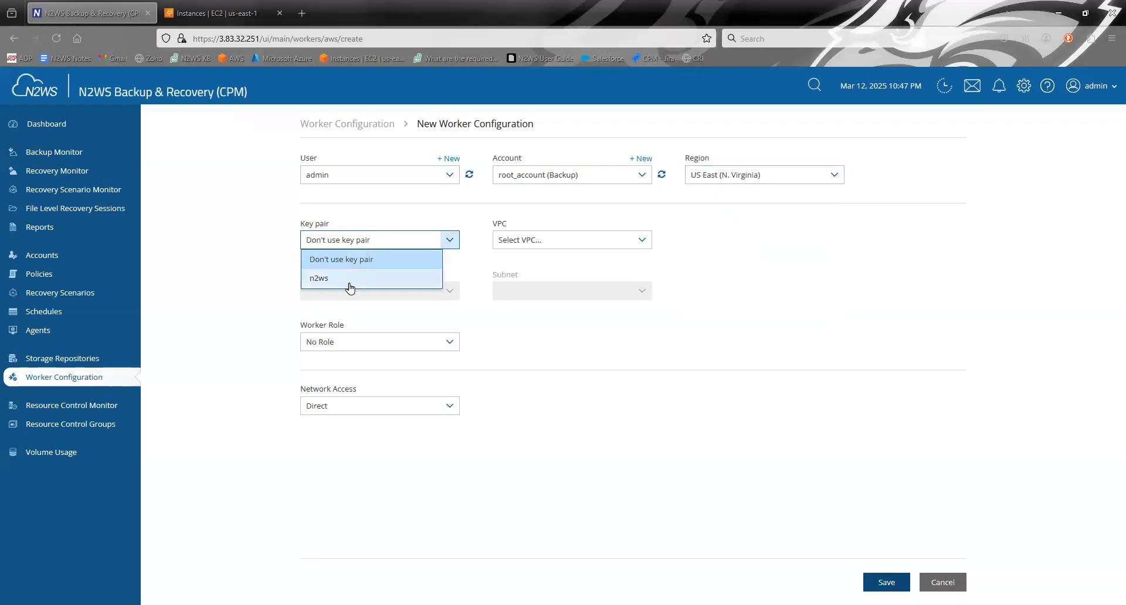
pyautogui.click(258, 229)
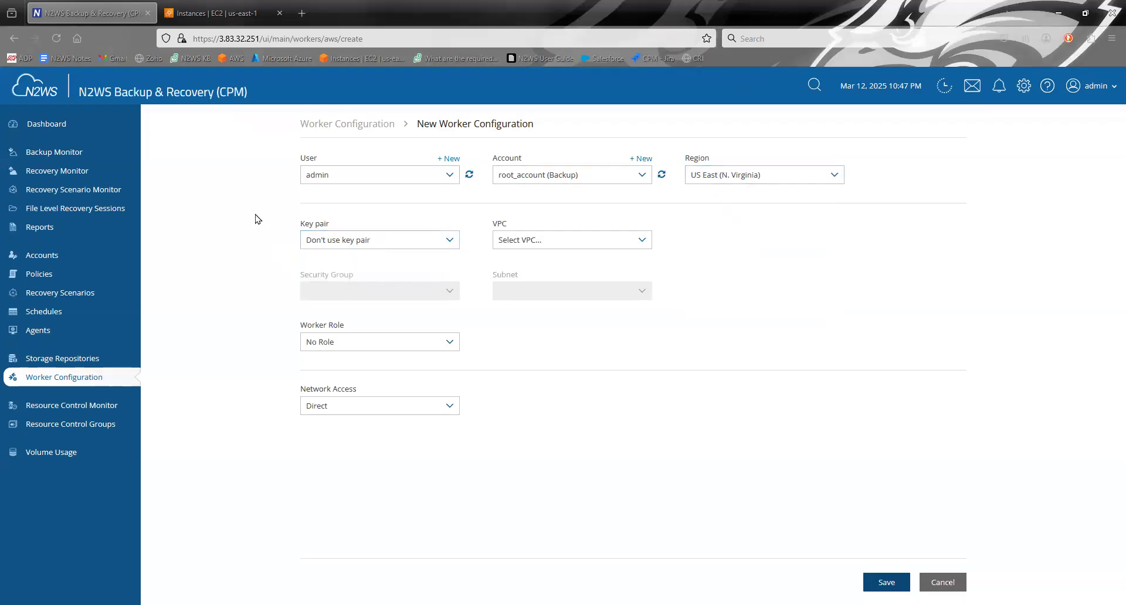
pyautogui.click(401, 244)
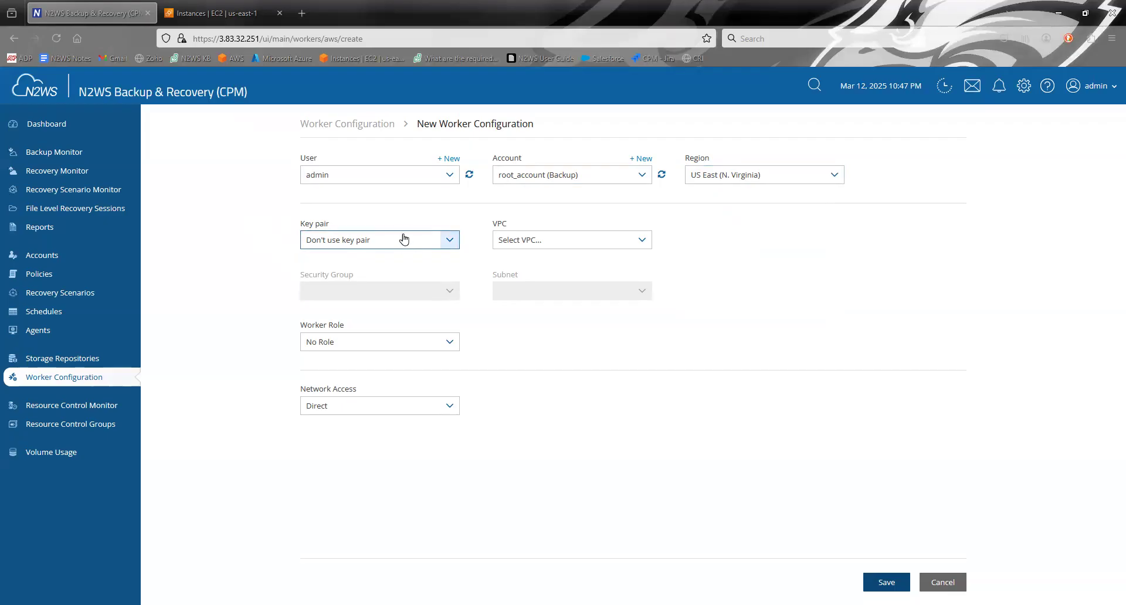
pyautogui.click(350, 243)
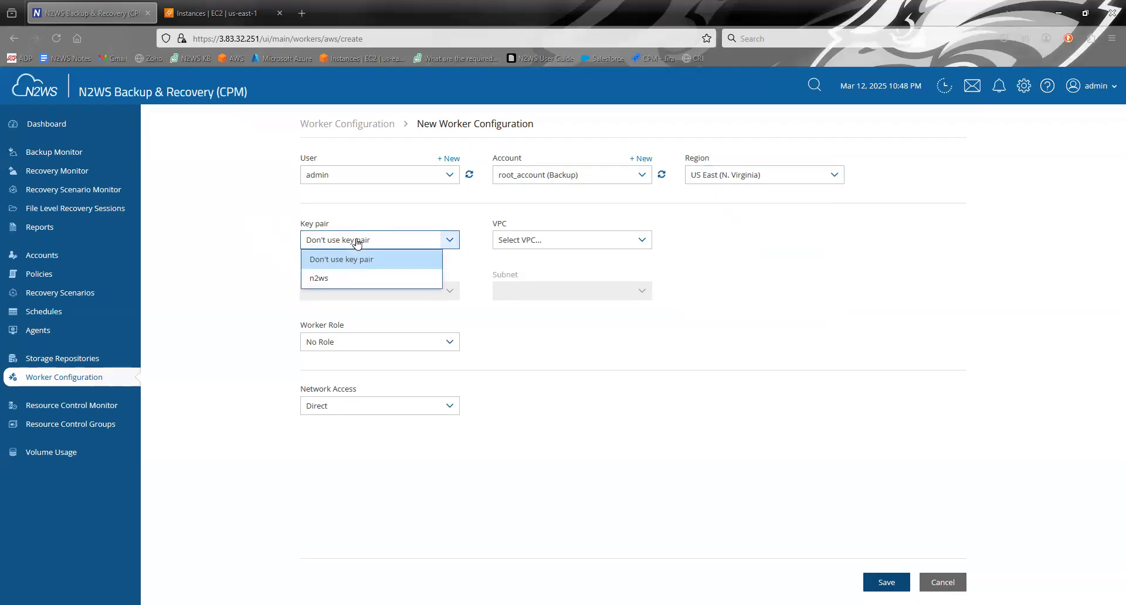
pyautogui.click(241, 227)
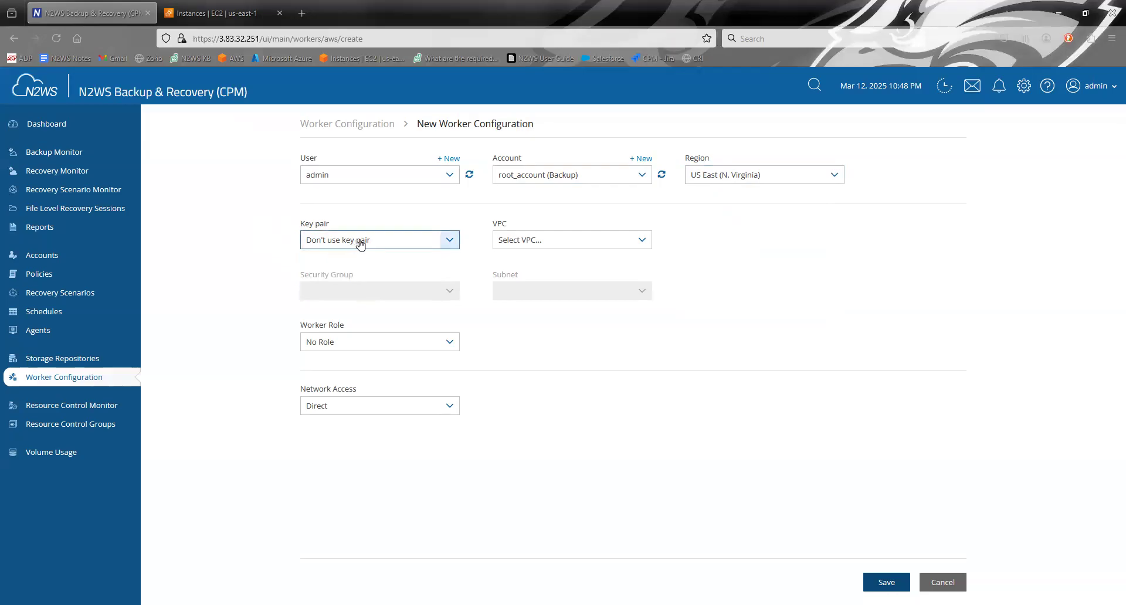
pyautogui.click(573, 246)
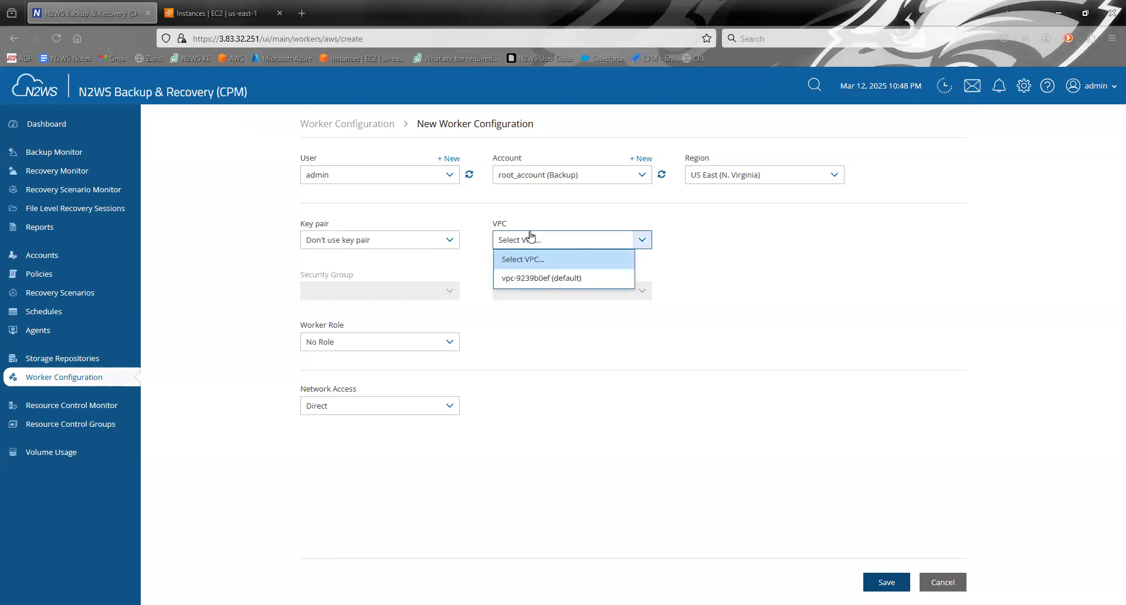
pyautogui.click(563, 279)
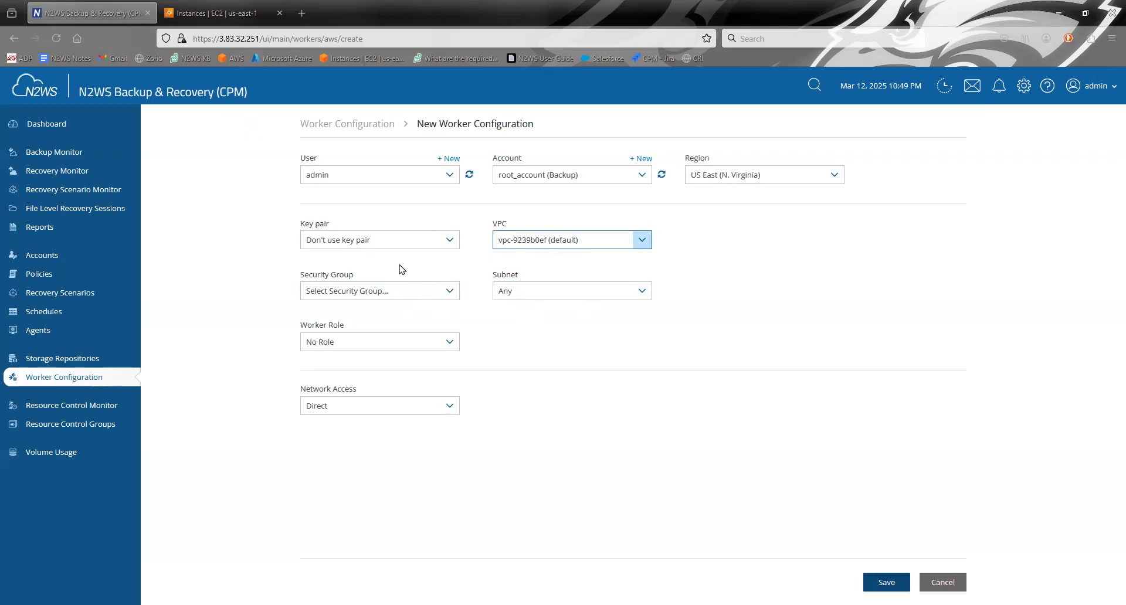
# Assign the CPM security group to the worker, keeping the subnet at Any and the worker role at No Role
pyautogui.click(384, 292)
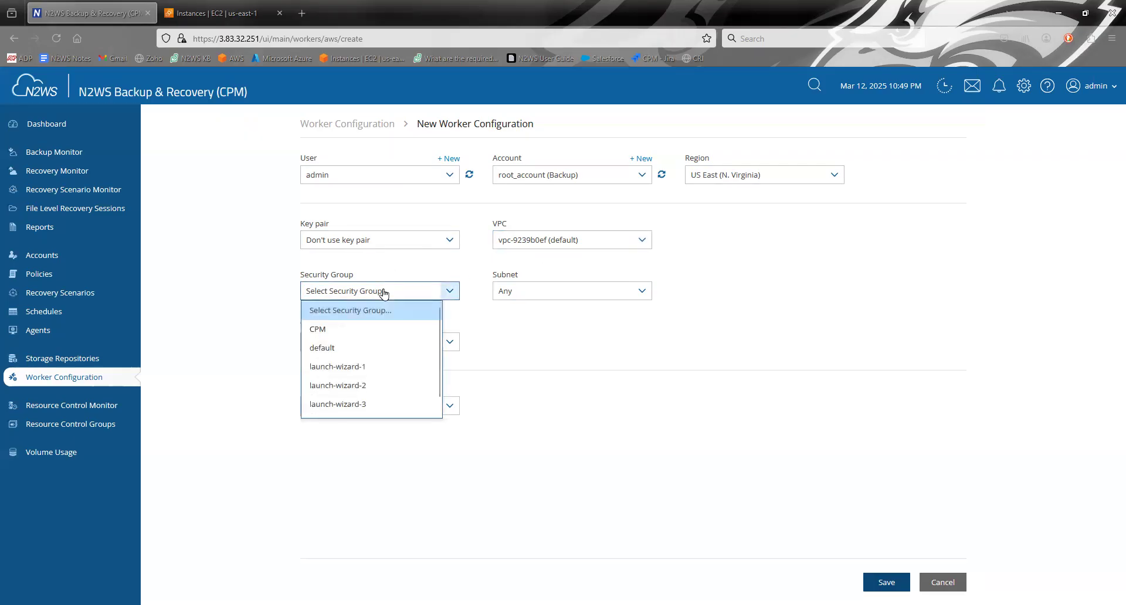
pyautogui.click(320, 333)
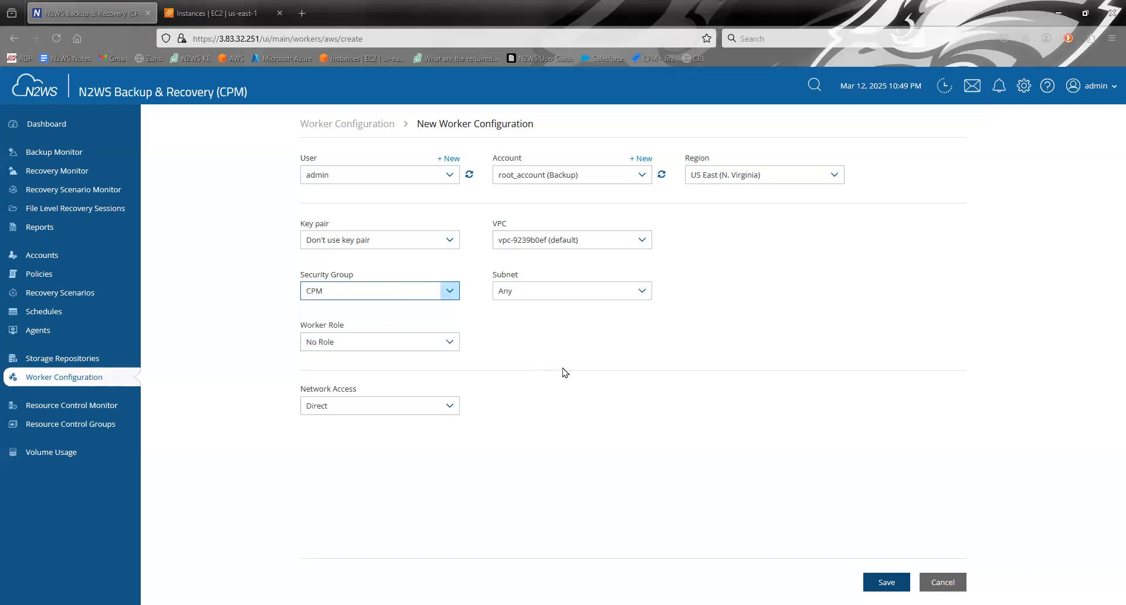
pyautogui.click(551, 293)
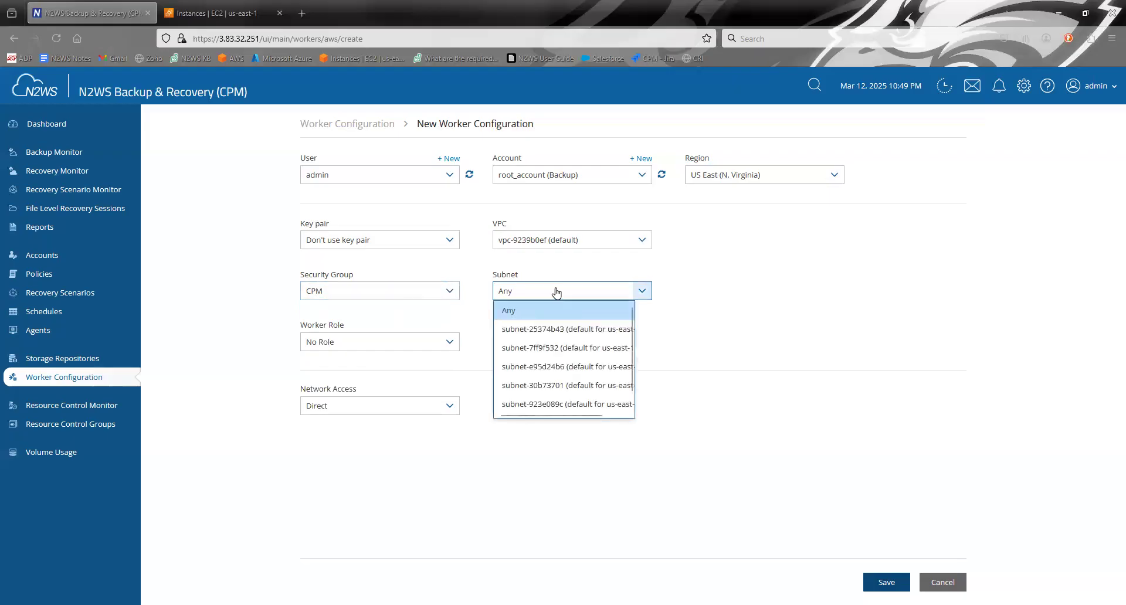
pyautogui.click(766, 355)
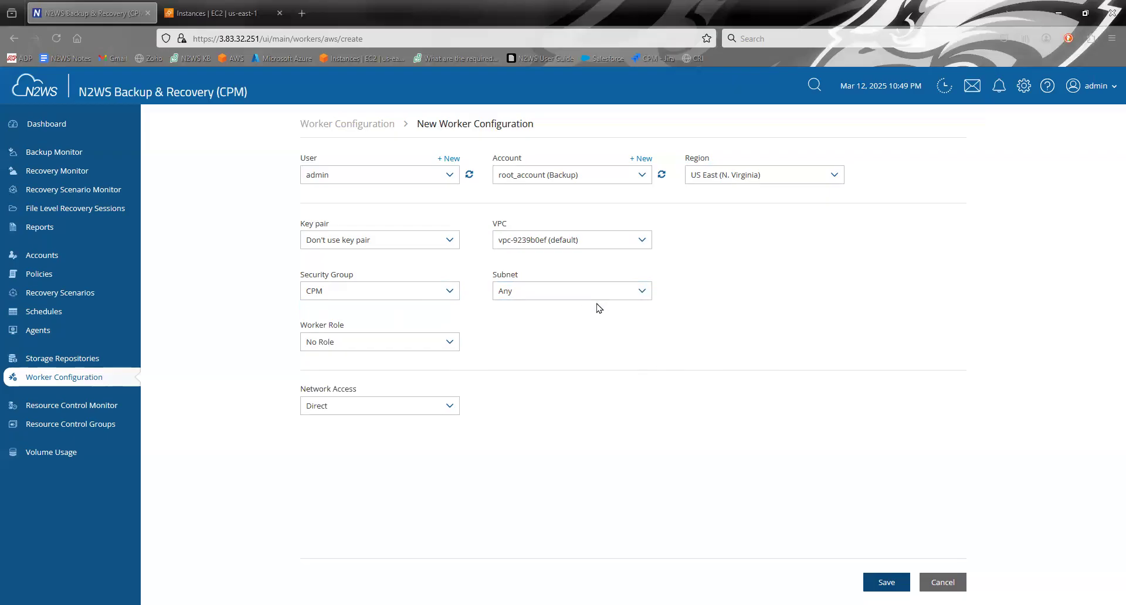
pyautogui.click(370, 343)
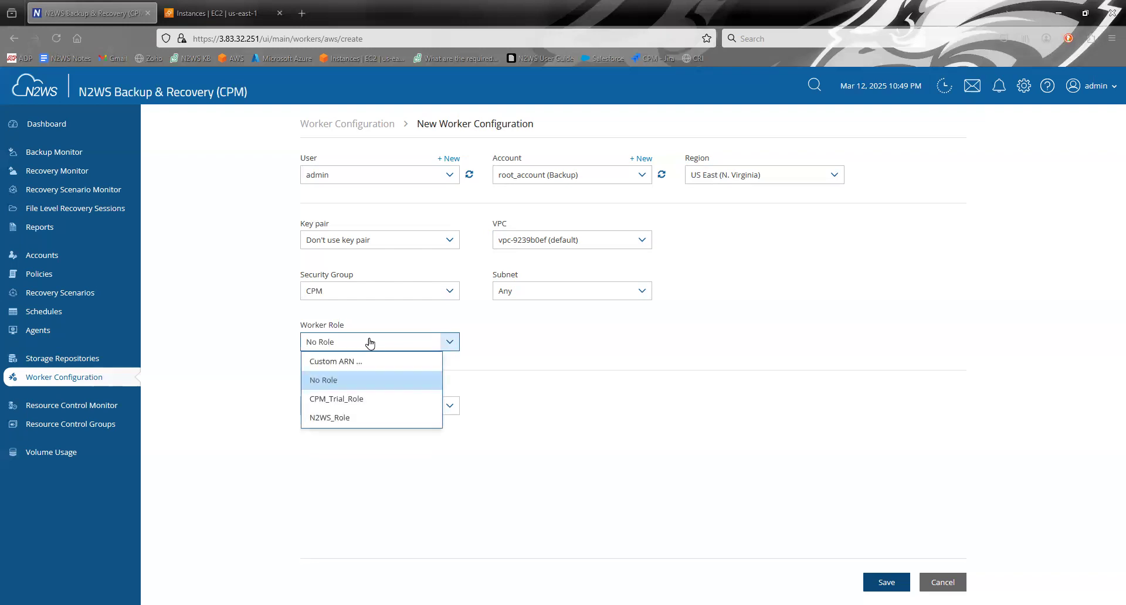
pyautogui.click(550, 331)
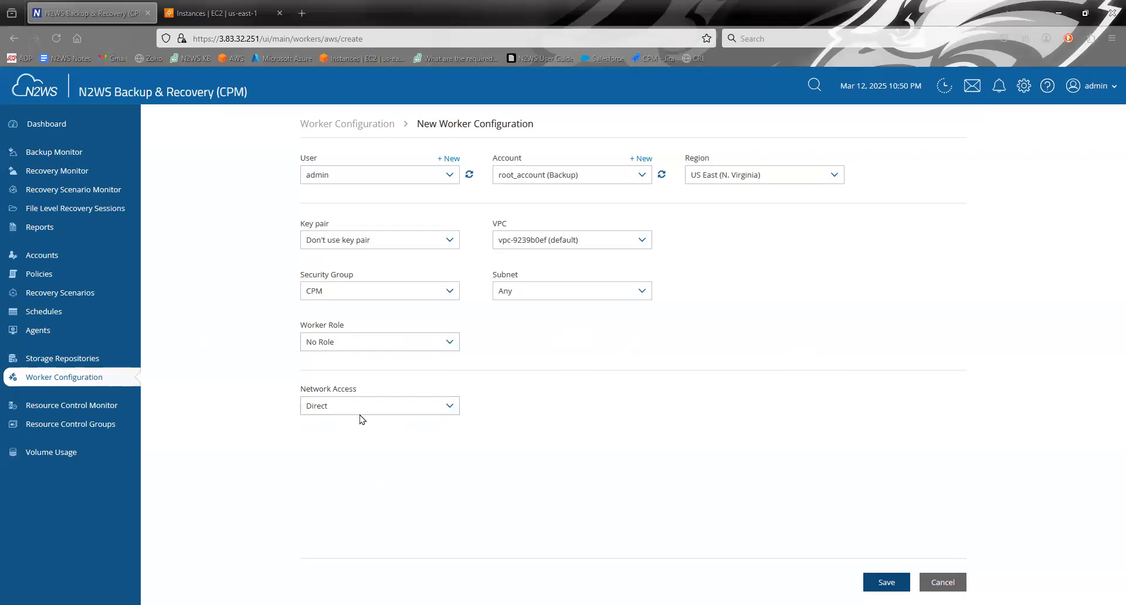
# Set the worker's network access to Direct and save the worker configuration
pyautogui.click(333, 410)
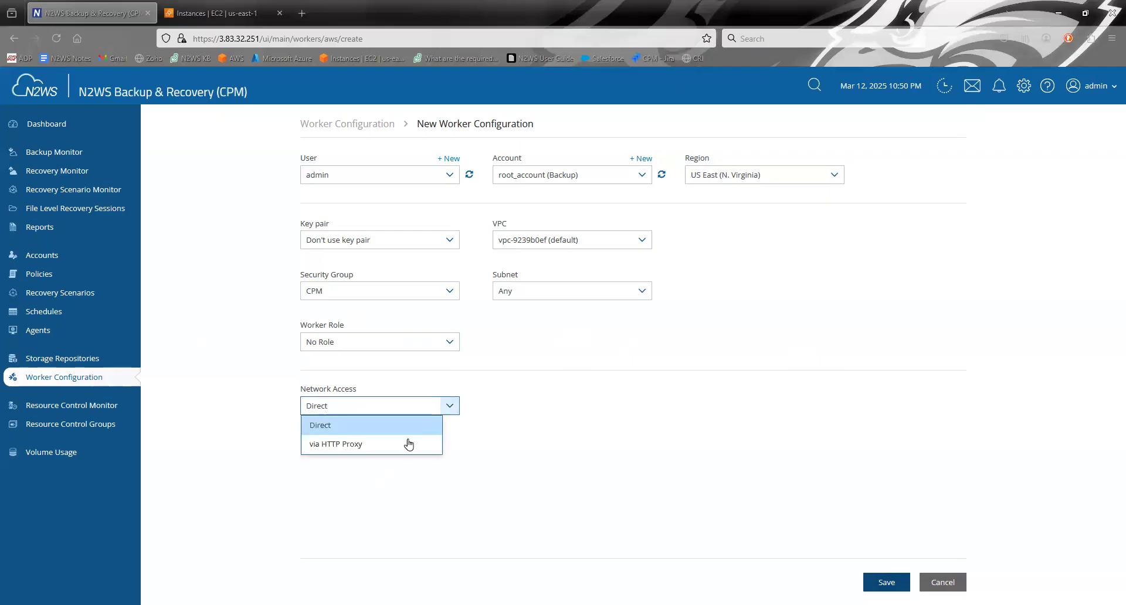
pyautogui.click(344, 446)
pyautogui.click(427, 405)
pyautogui.click(358, 423)
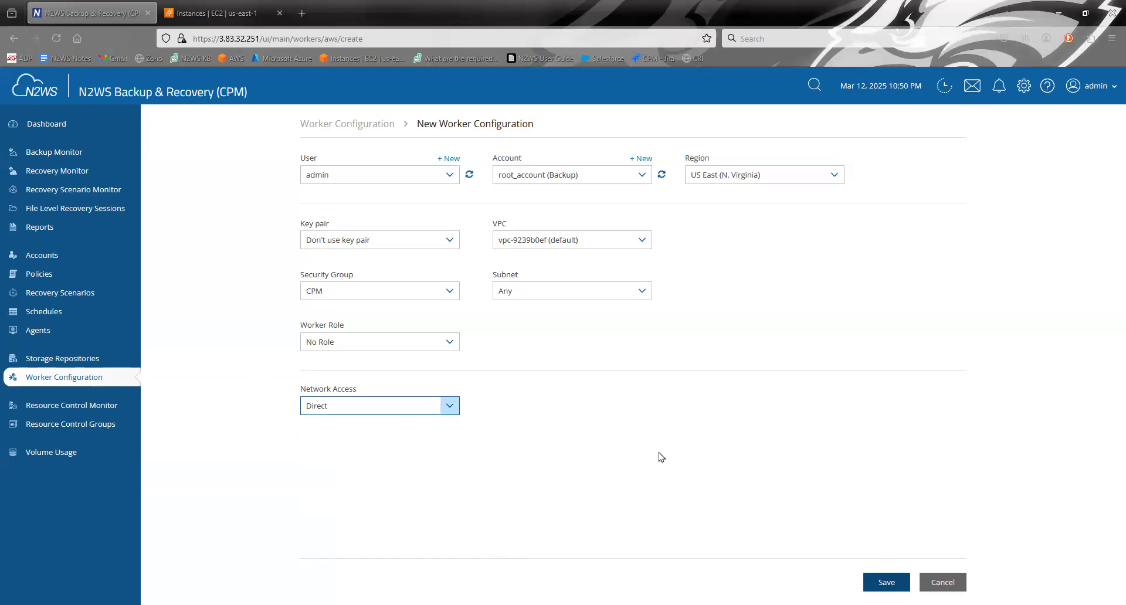
pyautogui.click(890, 583)
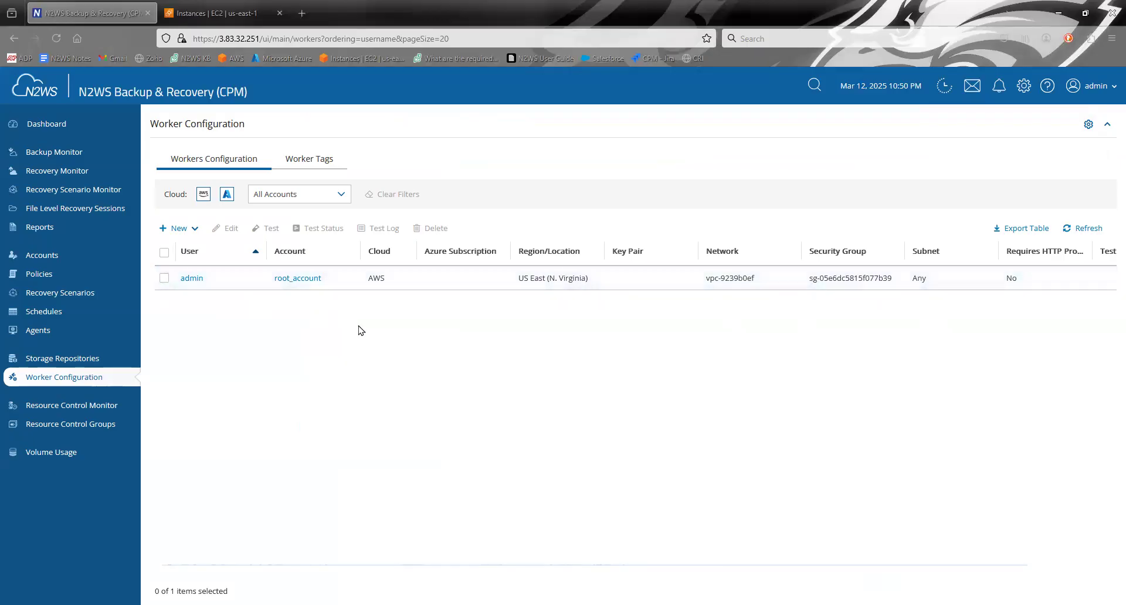
pyautogui.click(320, 164)
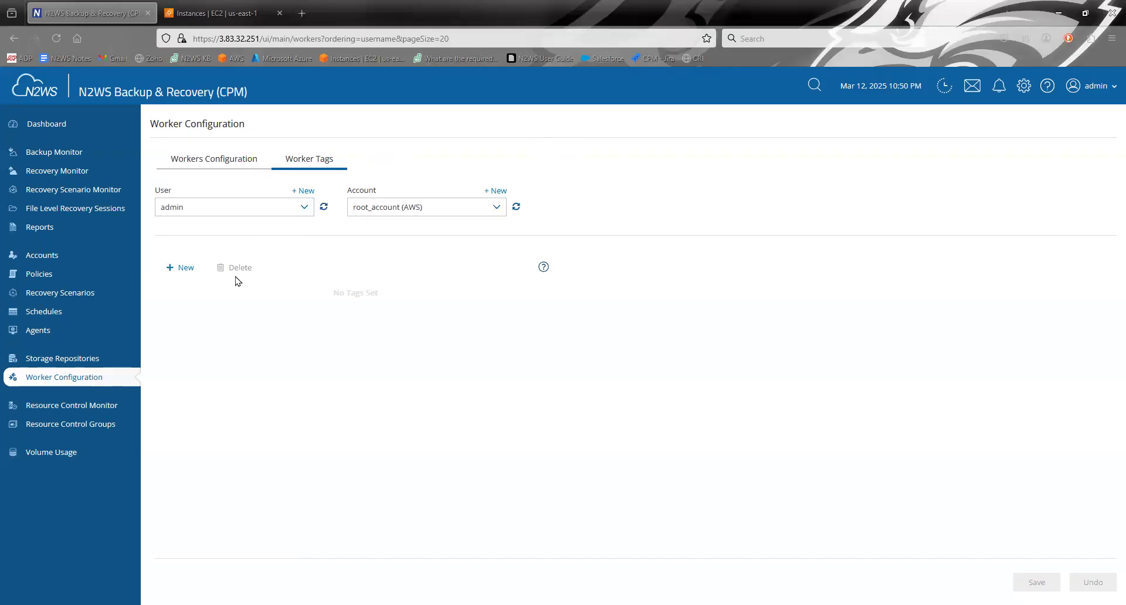
pyautogui.click(181, 268)
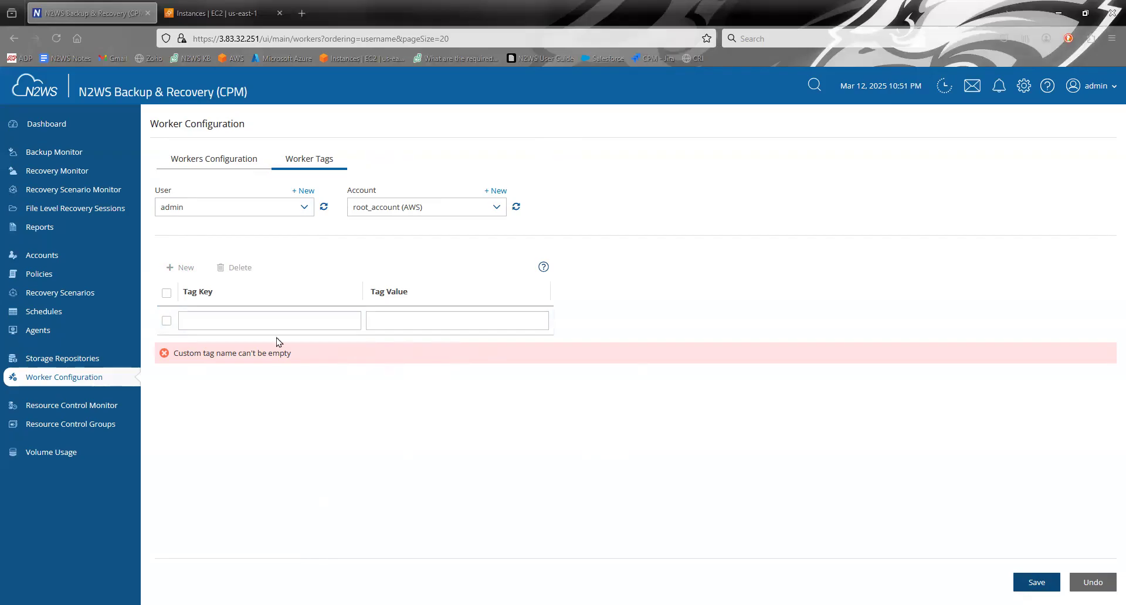
pyautogui.click(167, 321)
pyautogui.click(1081, 583)
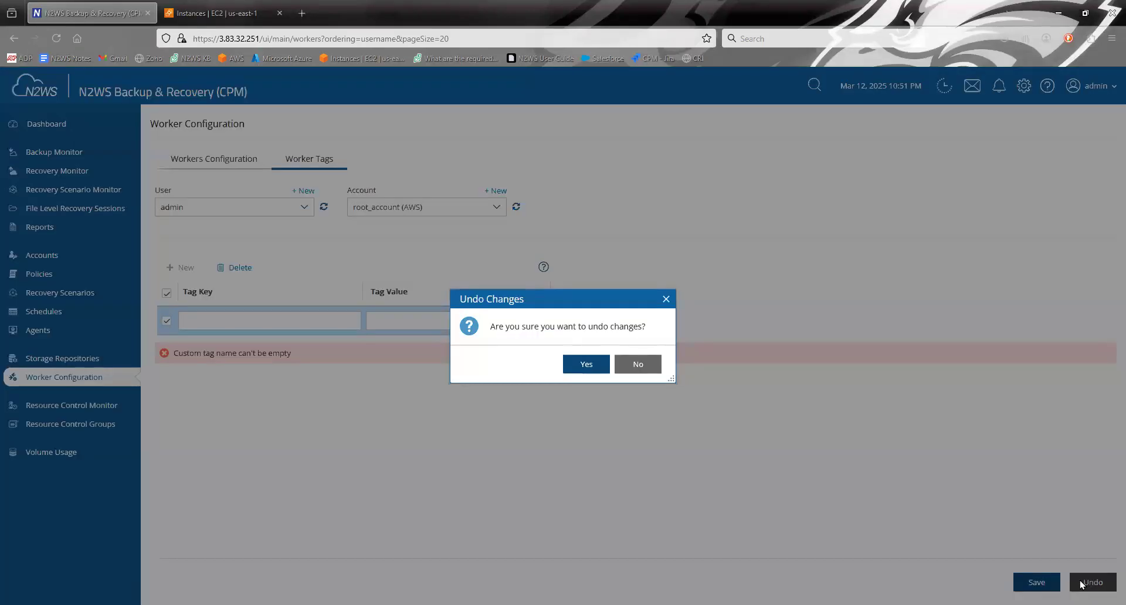
pyautogui.click(583, 364)
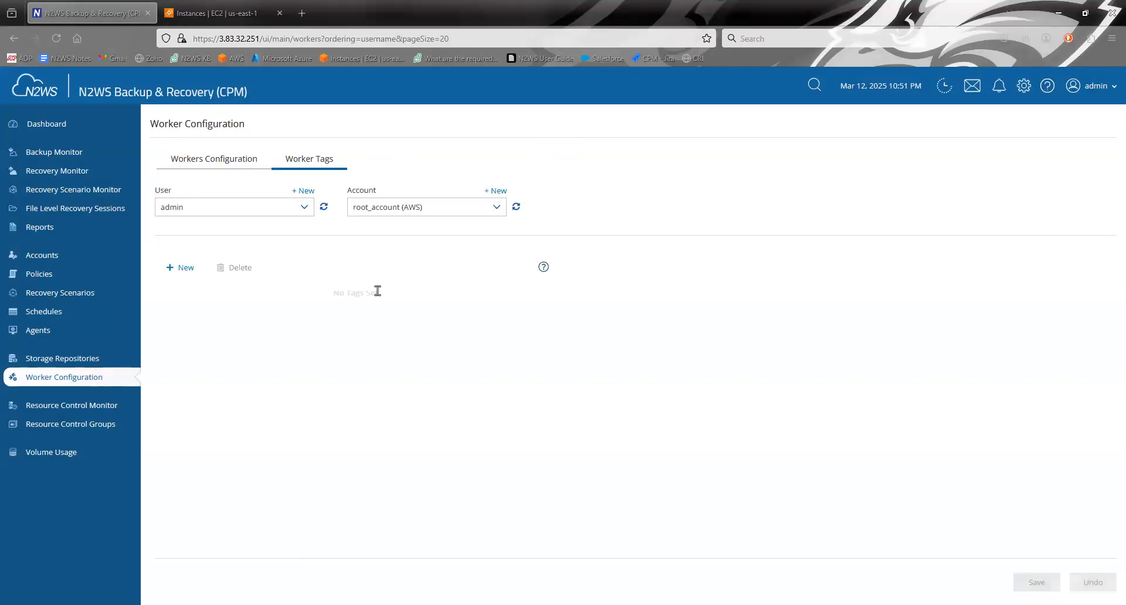
pyautogui.click(232, 170)
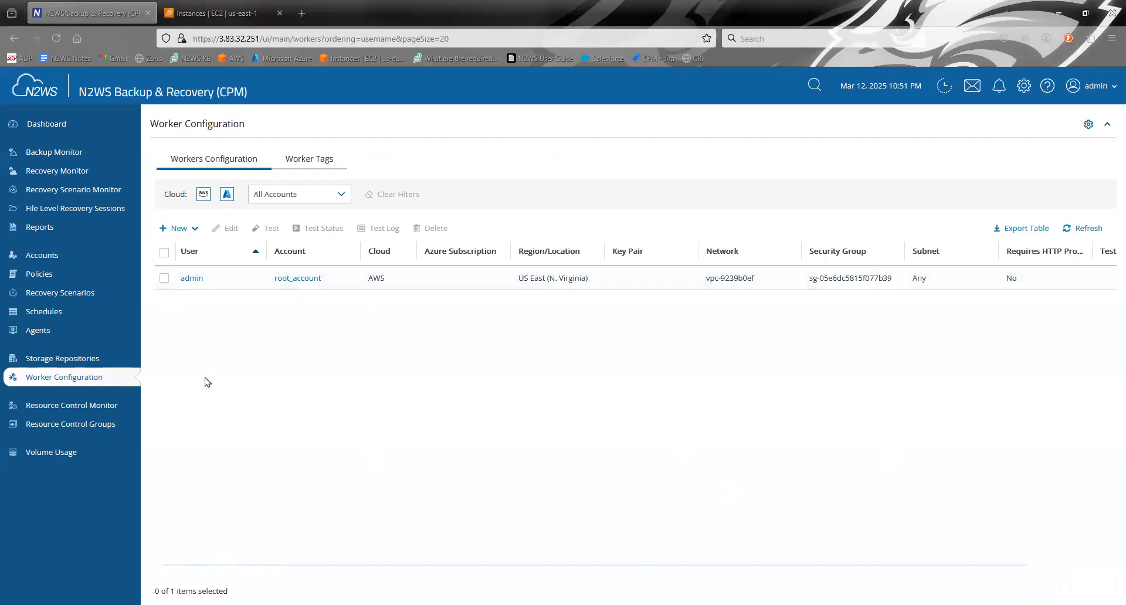
# Run the N2WS server connectivity, SSH, EBS API and S3 Endpoint tests on the US East (N. Virginia) worker
pyautogui.click(165, 280)
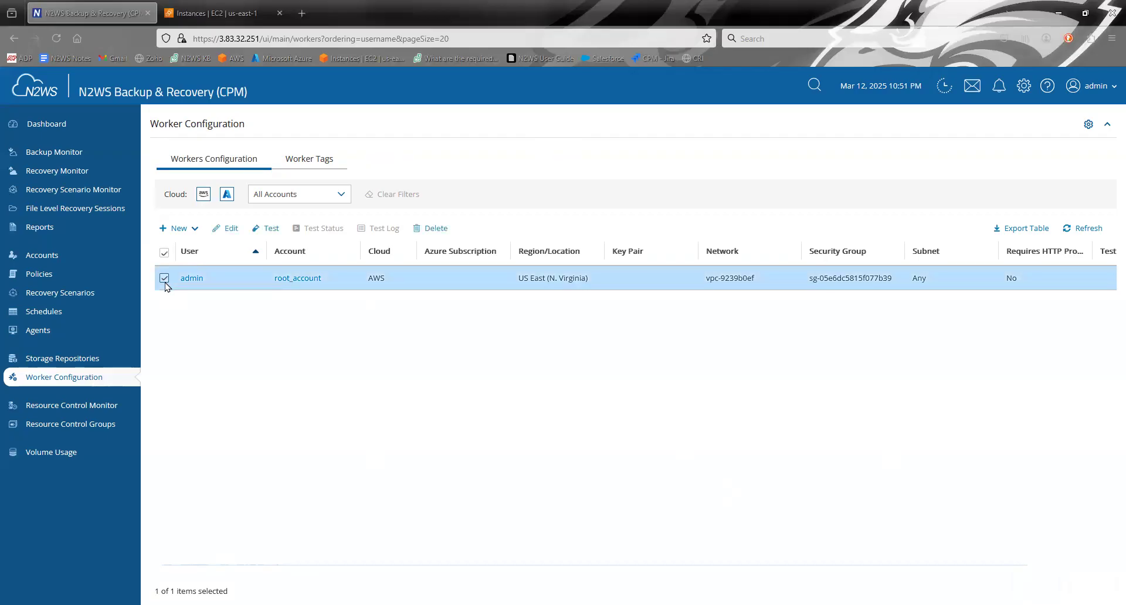
pyautogui.click(271, 232)
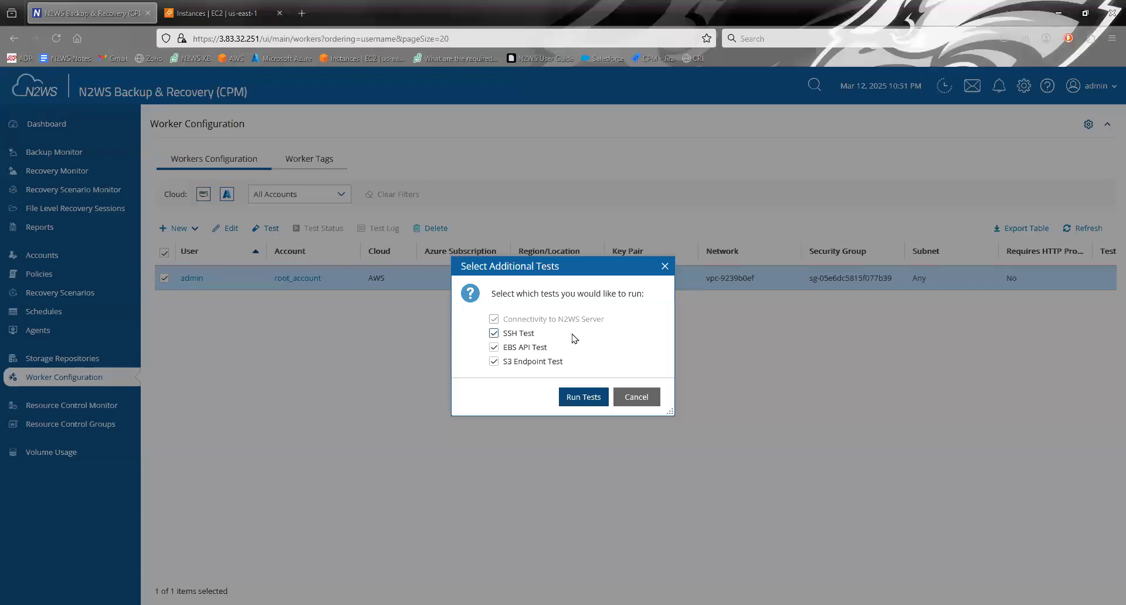
pyautogui.click(593, 401)
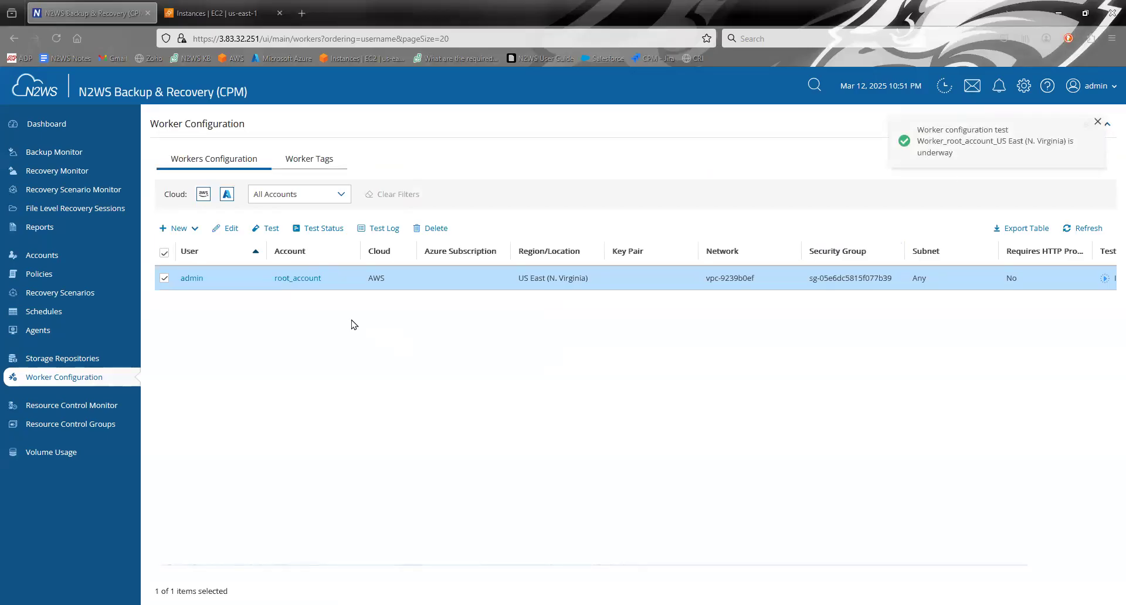
# Review the test status details of the US East (N. Virginia) worker configuration through to session end, leaving the details closed
pyautogui.click(325, 230)
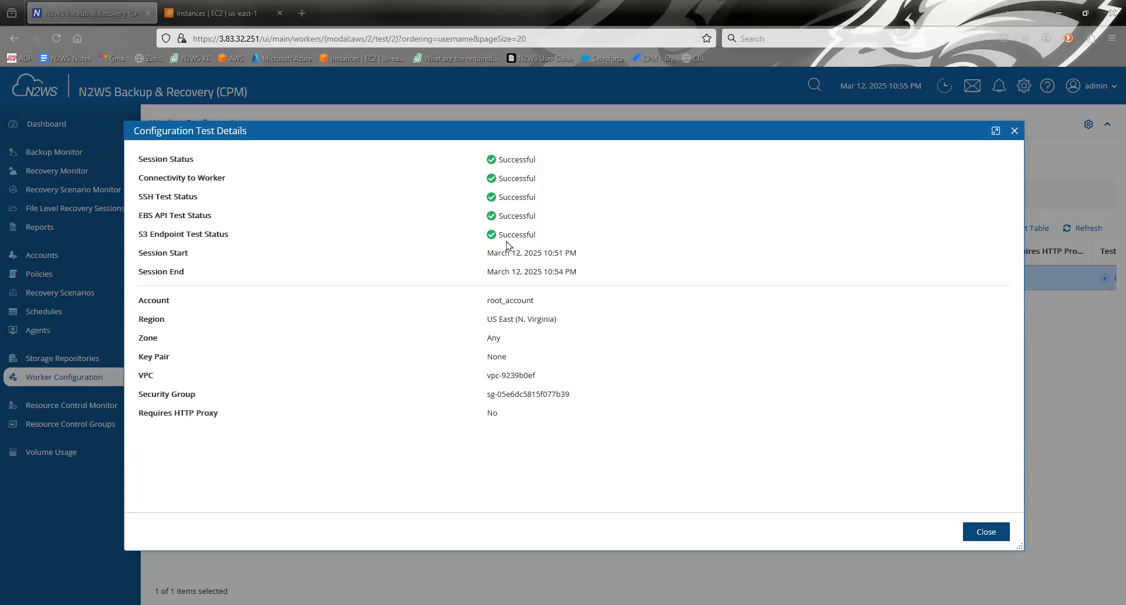
pyautogui.click(986, 532)
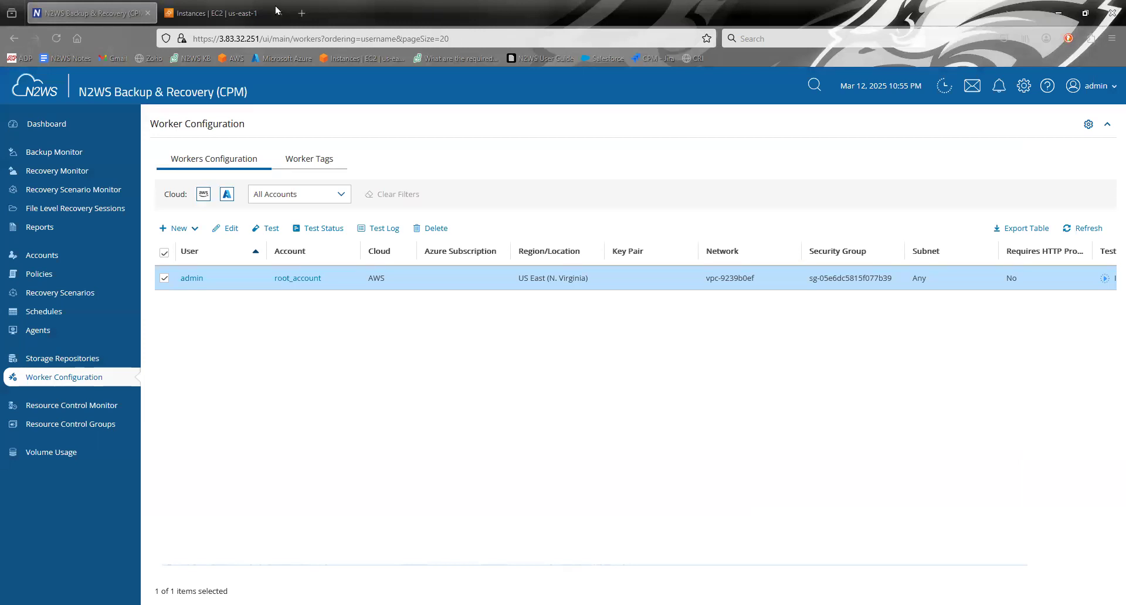
# Refresh the instance list in the AWS EC2 console, check the CPMWorkerMachine instance's state, and return to N2WS
pyautogui.click(223, 12)
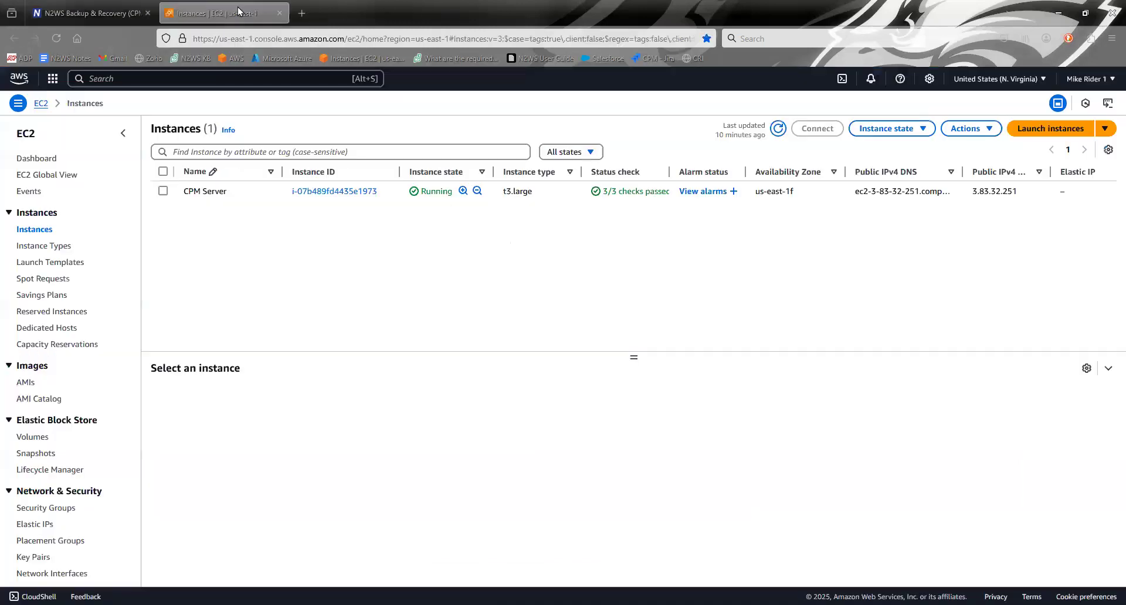
pyautogui.click(779, 128)
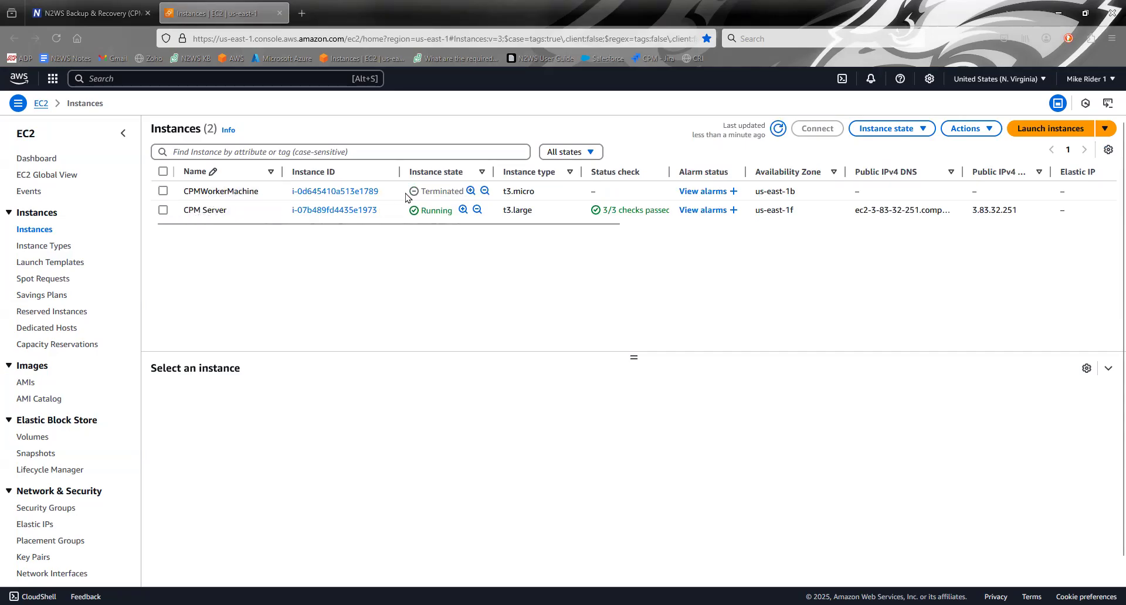
pyautogui.doubleClick(464, 191)
pyautogui.click(464, 191)
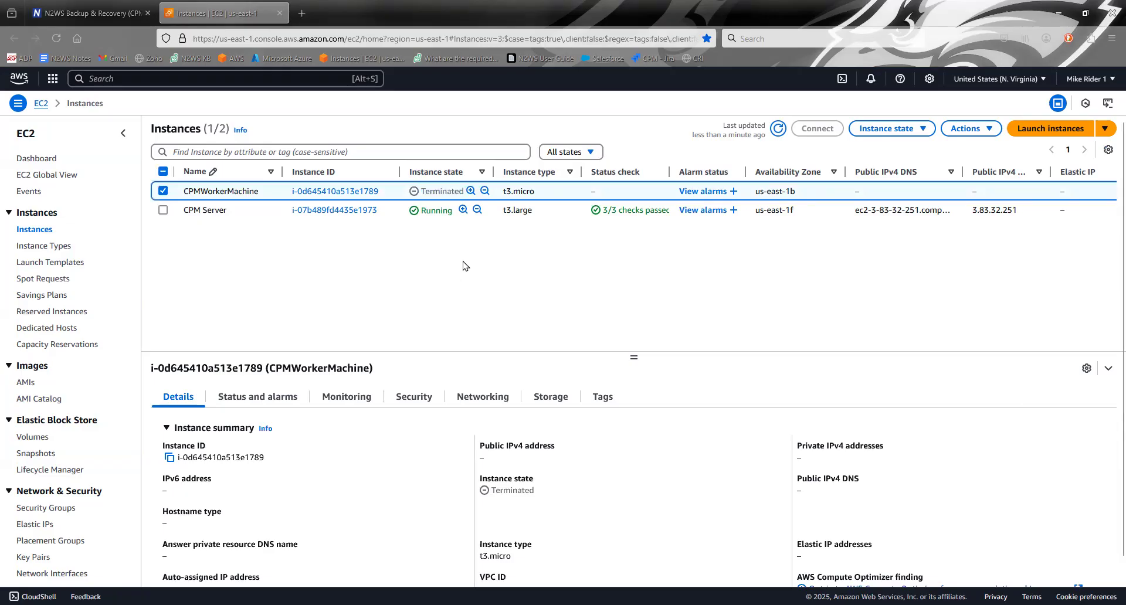
pyautogui.click(163, 191)
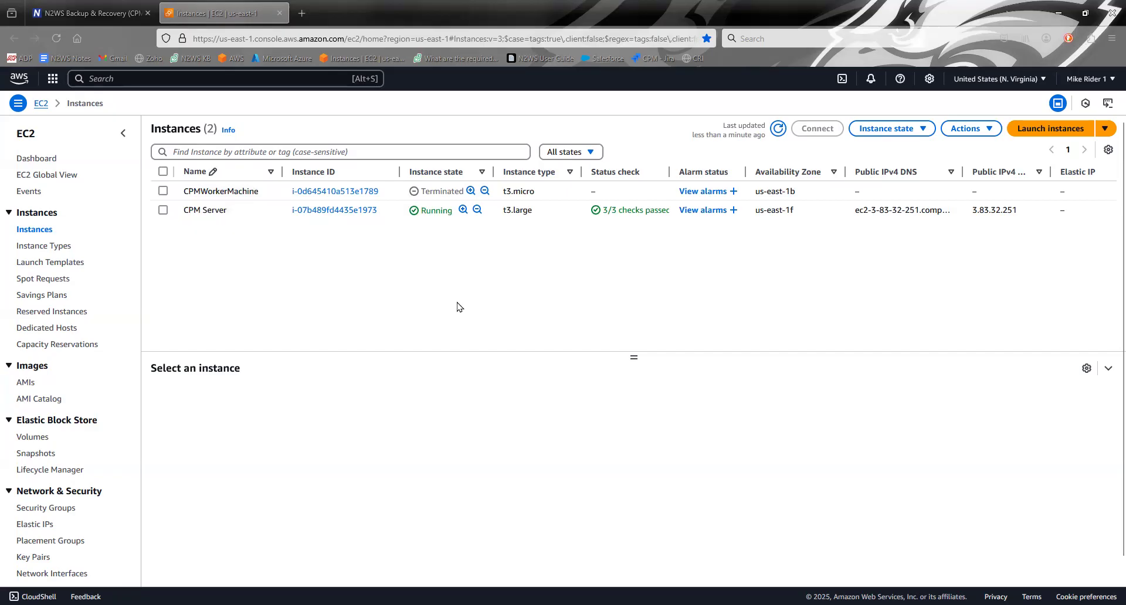
pyautogui.click(97, 17)
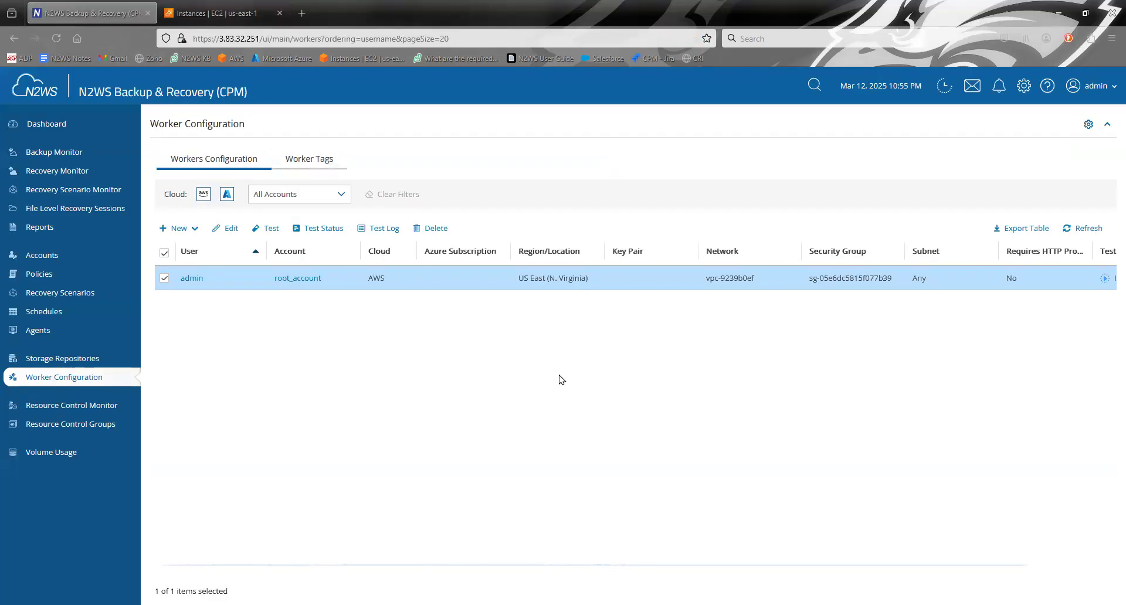